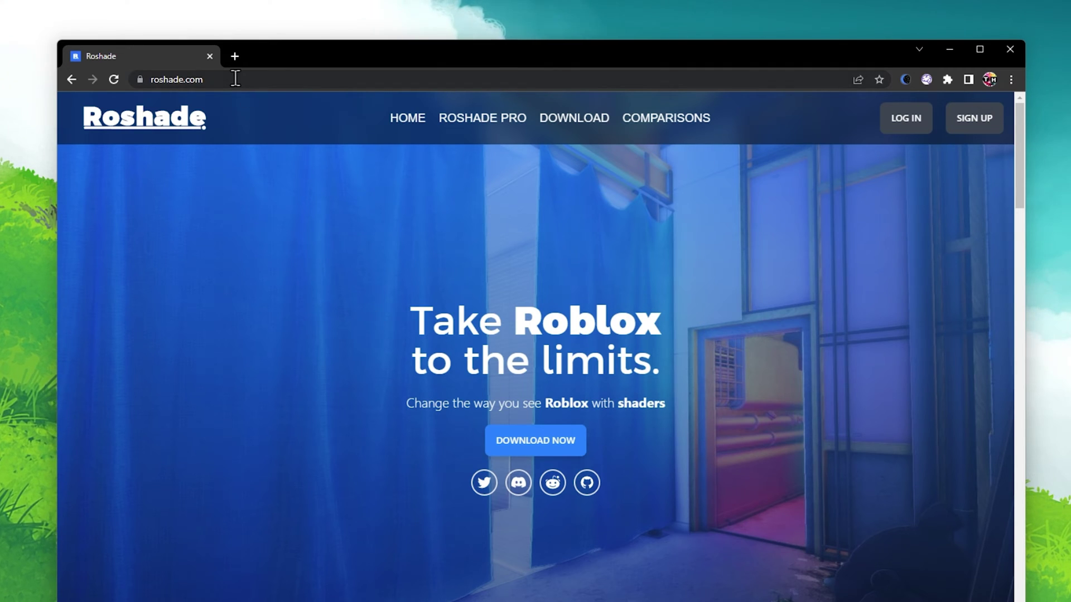
Download the free Lite version of the Roshade installer from the Roshade download page
{"action": "left_click", "coordinate": [144, 78]}
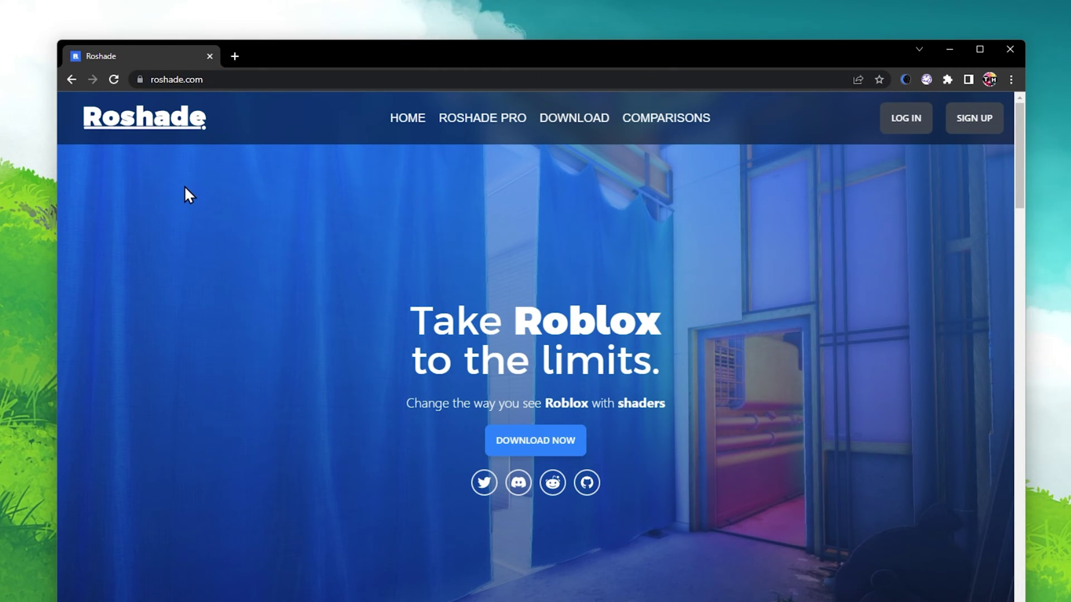
{"action": "left_click", "coordinate": [561, 130]}
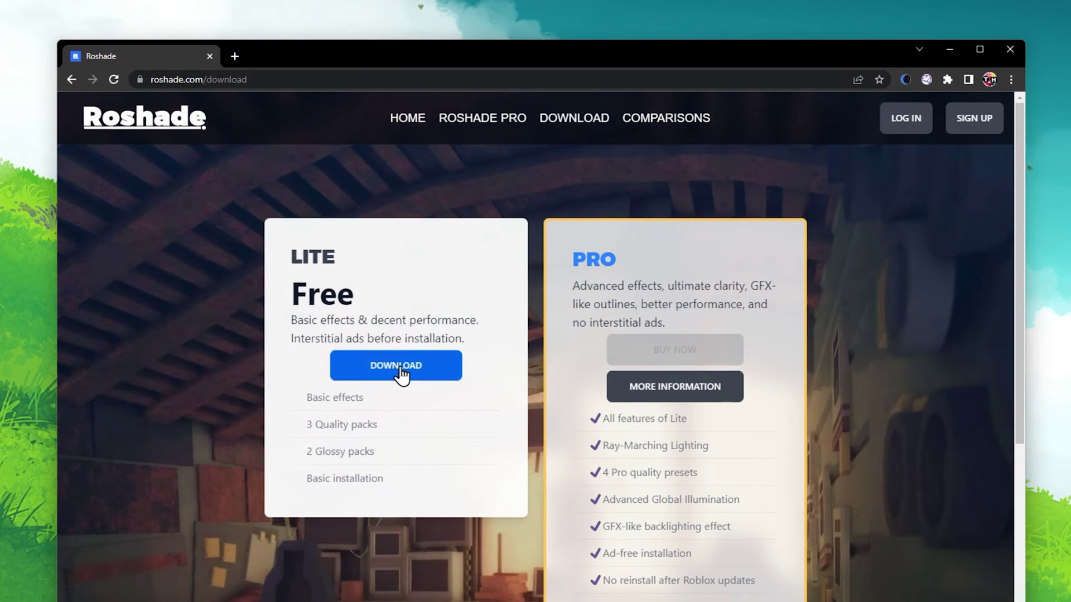
{"action": "left_click", "coordinate": [400, 374]}
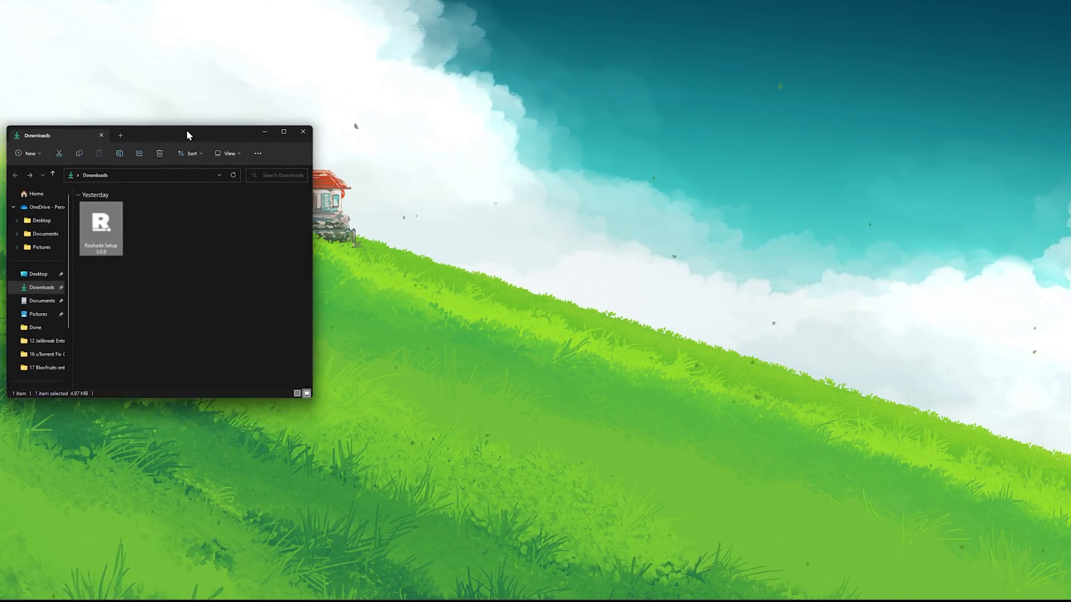
Move the Roshade Setup file from the Downloads folder onto the desktop
{"action": "left_click_drag", "start_coordinate": [186, 131], "coordinate": [190, 145]}
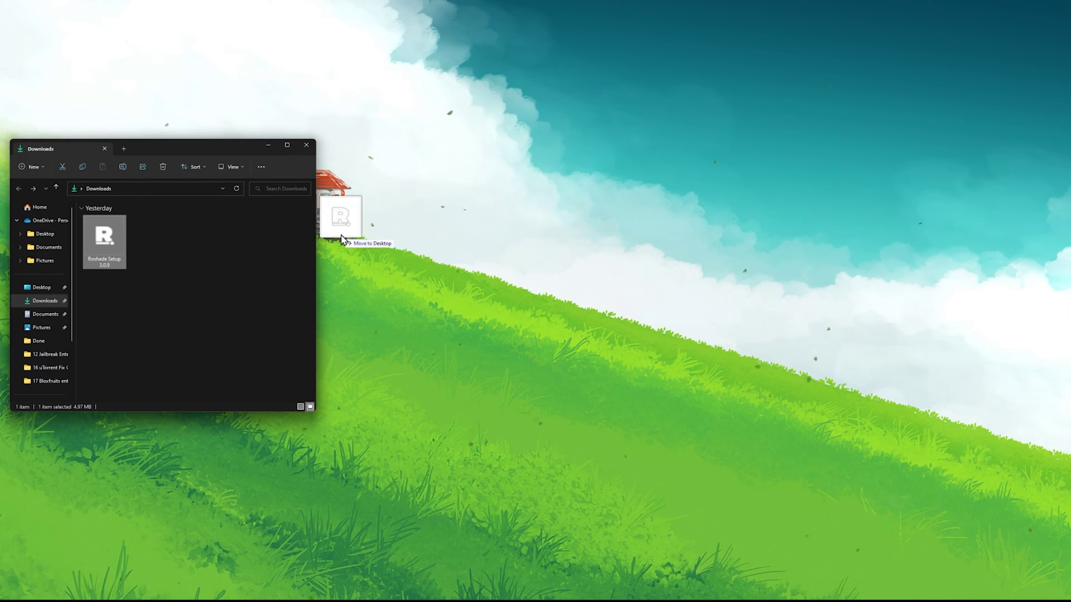
{"action": "left_click_drag", "start_coordinate": [446, 215], "coordinate": [448, 215]}
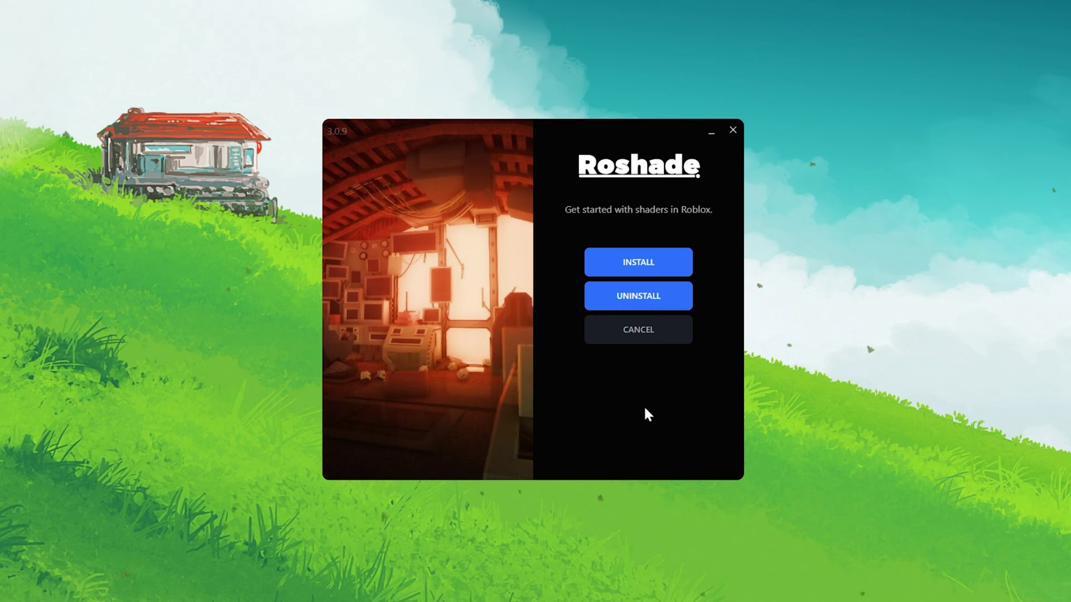
Install Roshade with the default F8/F7 keybinds and all presets, then finish
{"action": "left_click", "coordinate": [634, 265]}
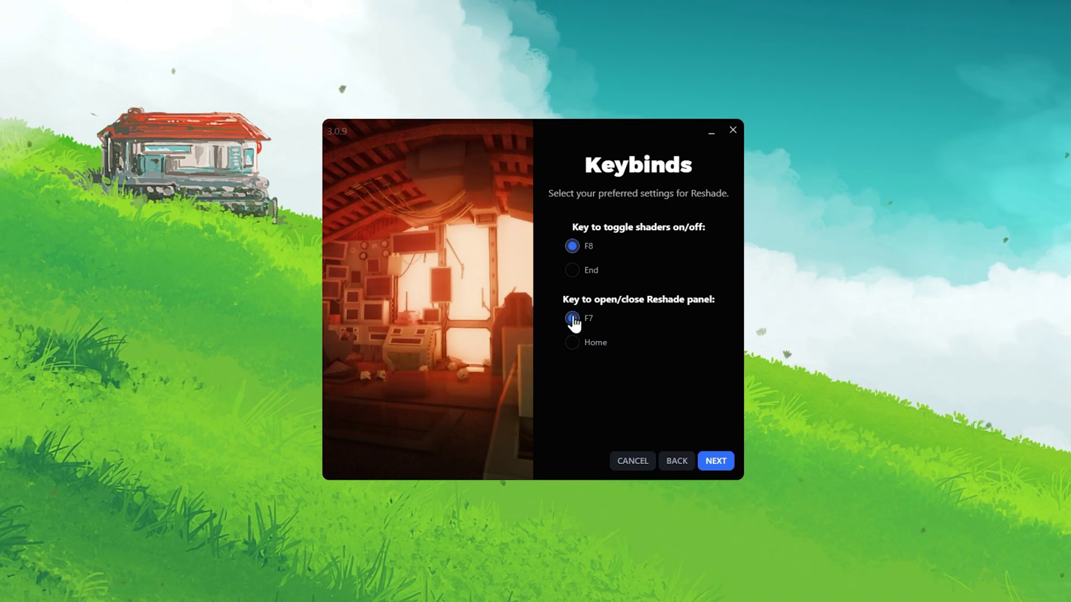
{"action": "left_click", "coordinate": [716, 460]}
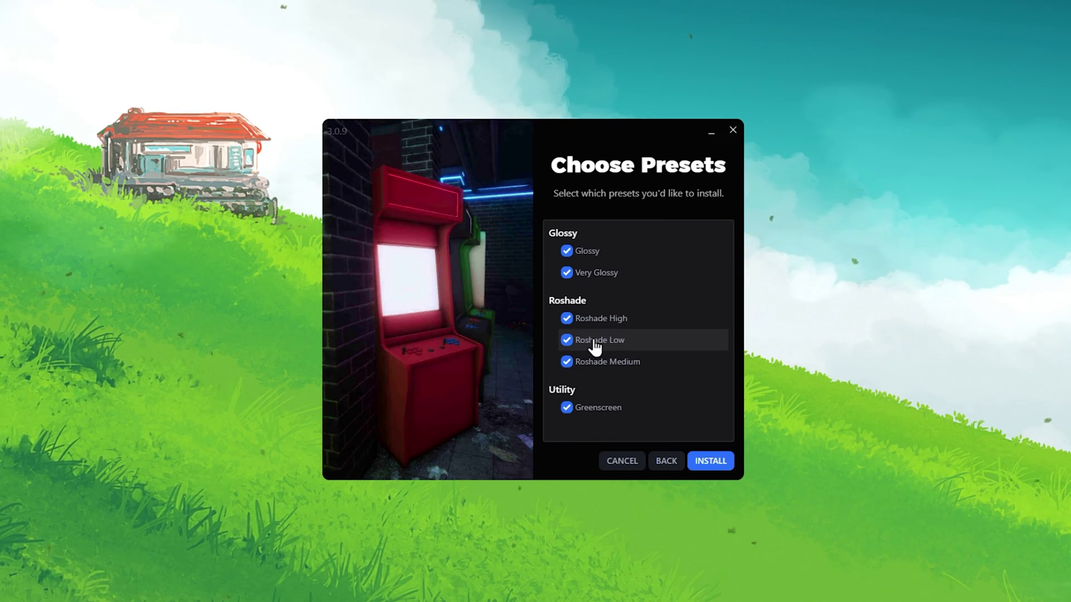
{"action": "left_click", "coordinate": [710, 461]}
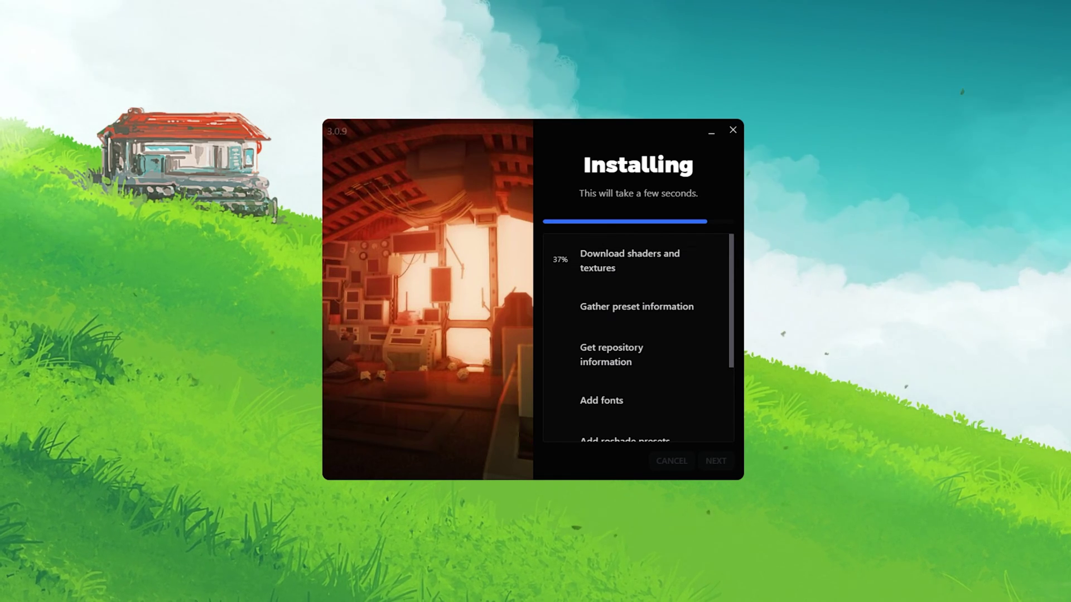
{"action": "left_click", "coordinate": [708, 461]}
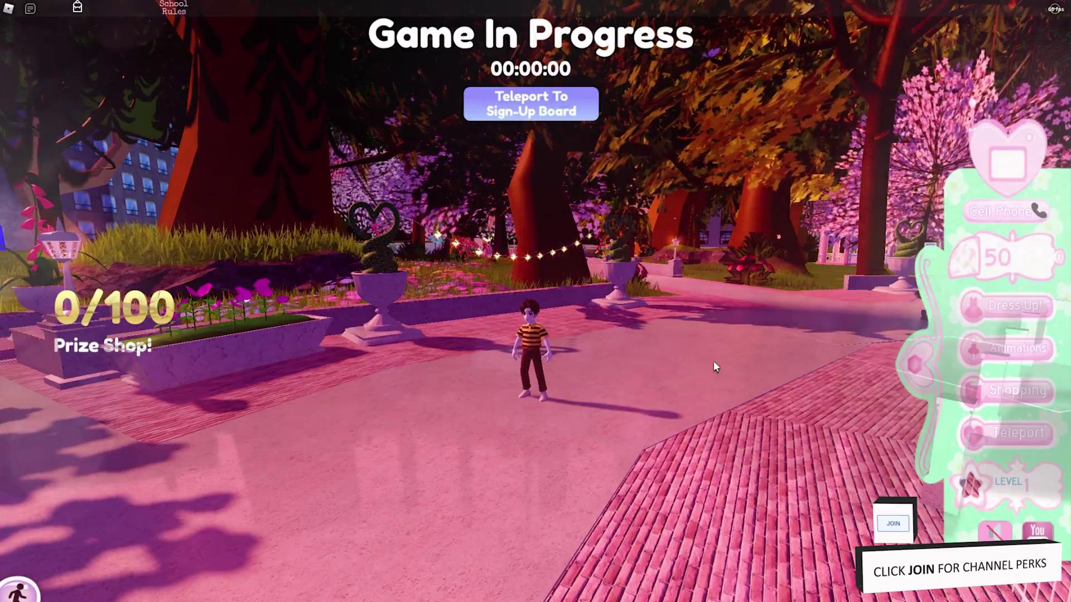
Run the character past the fountain and along the pool path toward the brick walkway
{"action": "key", "text": "a"}
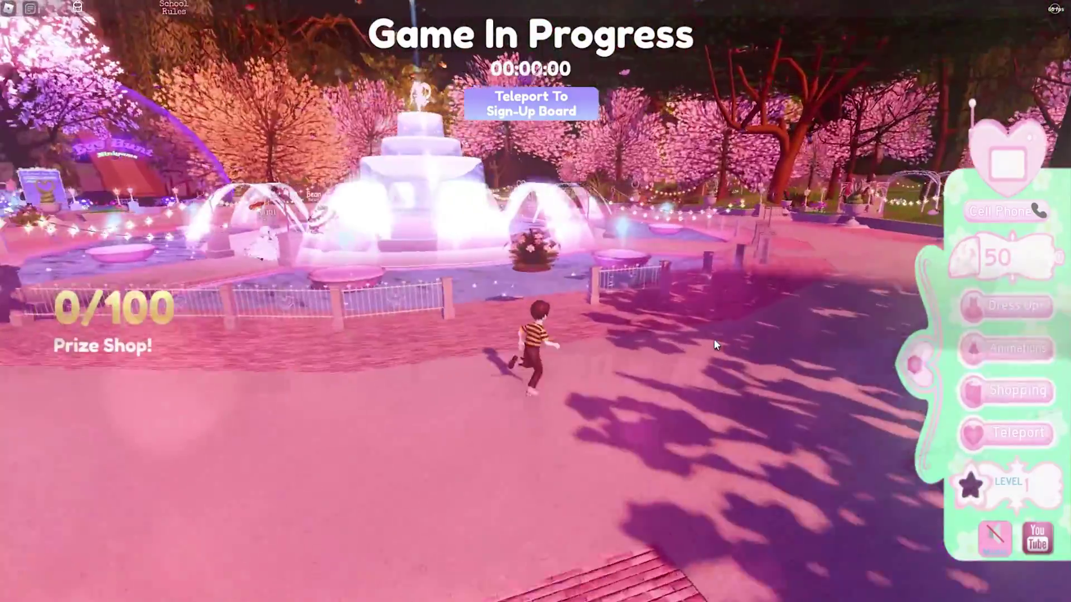
{"action": "key", "text": "w"}
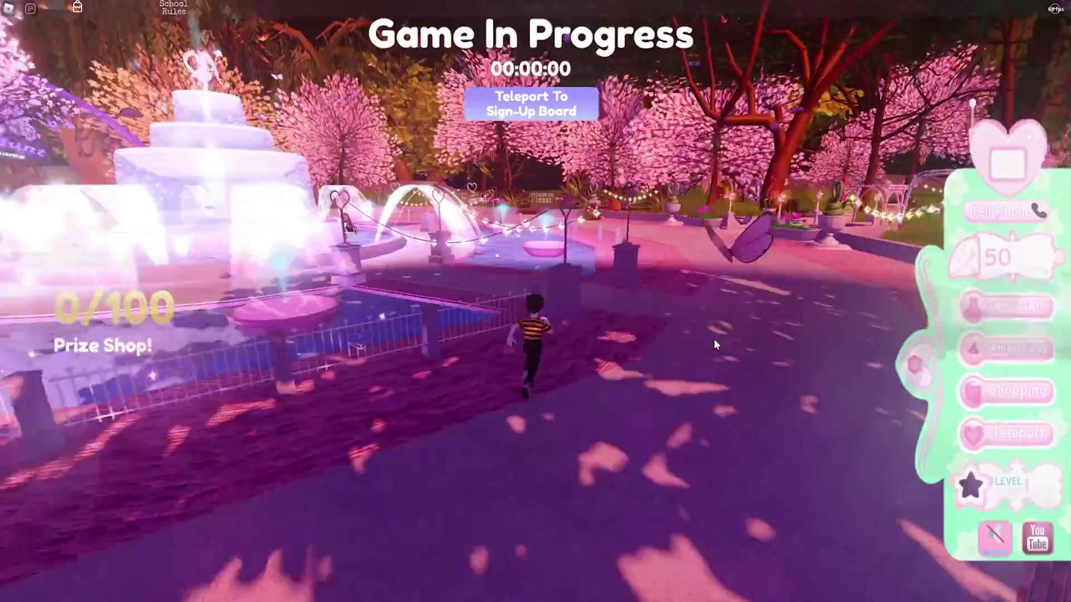
{"action": "key", "text": "w"}
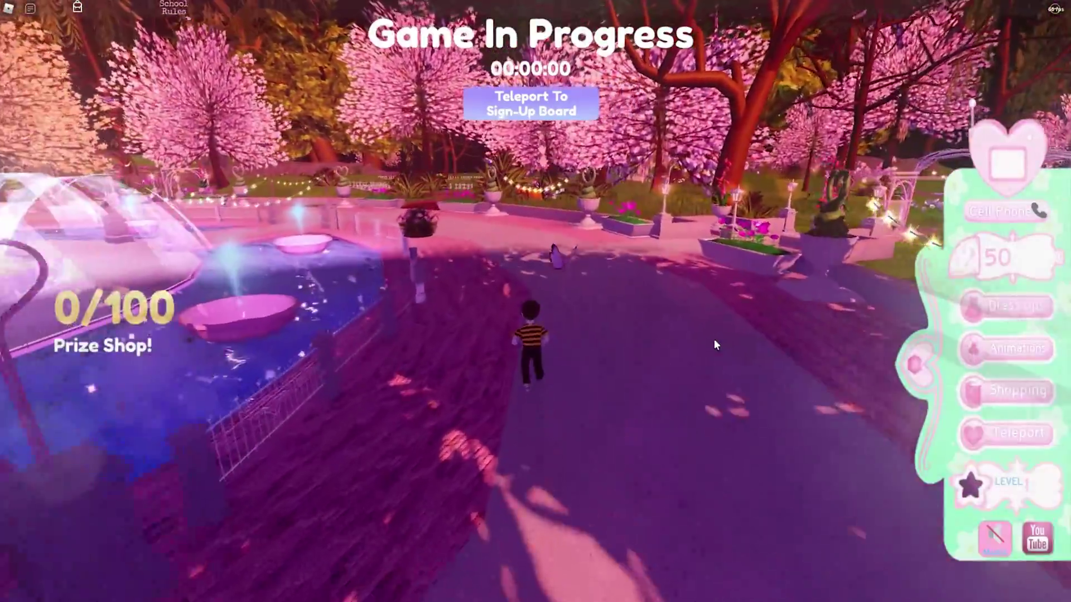
{"action": "key", "text": "w"}
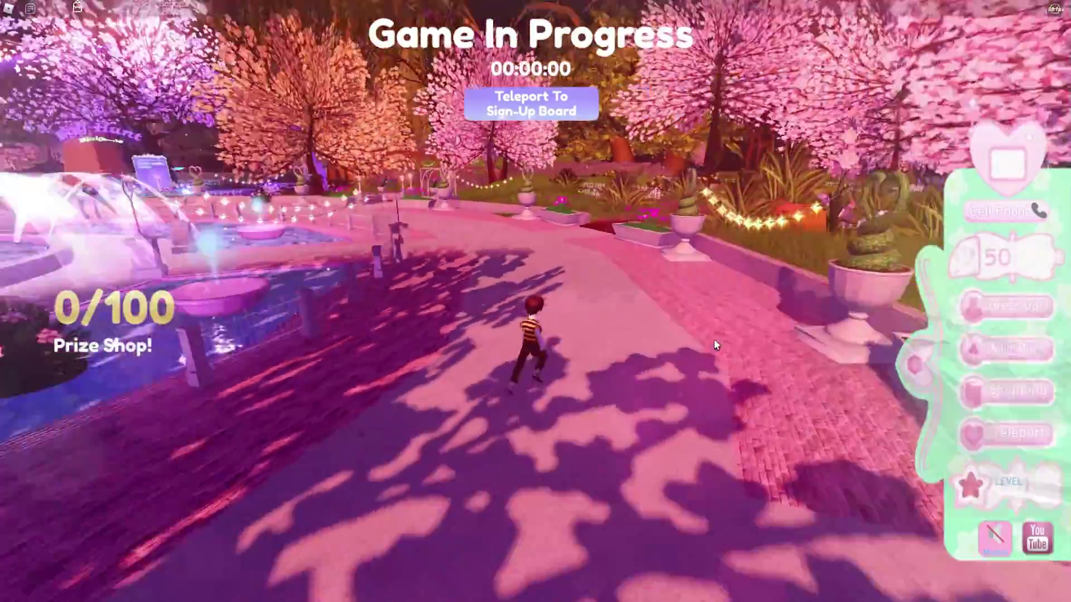
{"action": "key", "text": "s"}
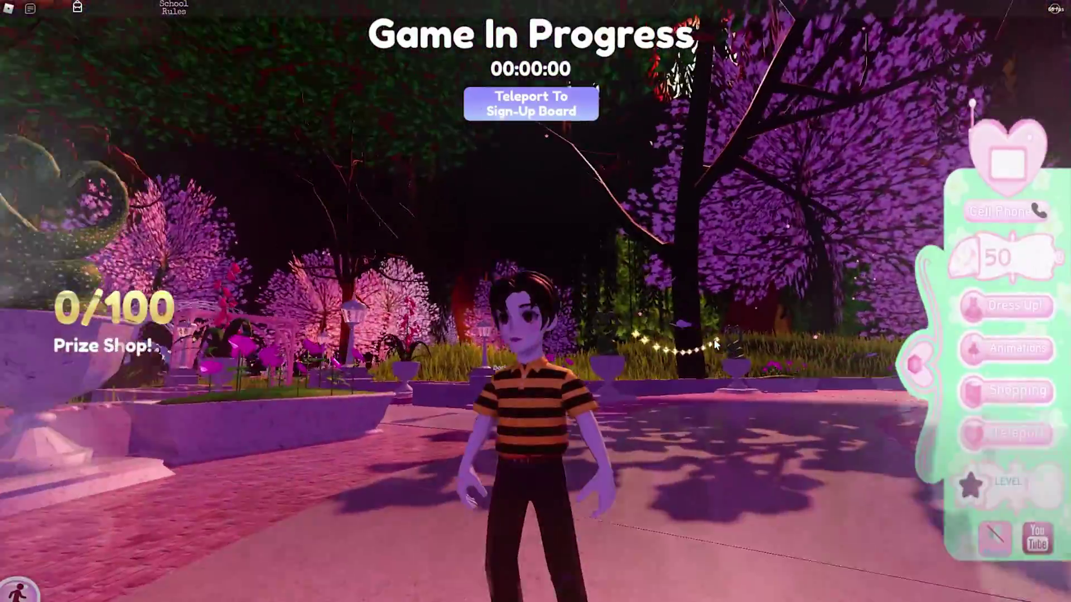
Look over the flowering trees and planters, return to the fountain, and show the ReShade panel
{"action": "key", "text": "w"}
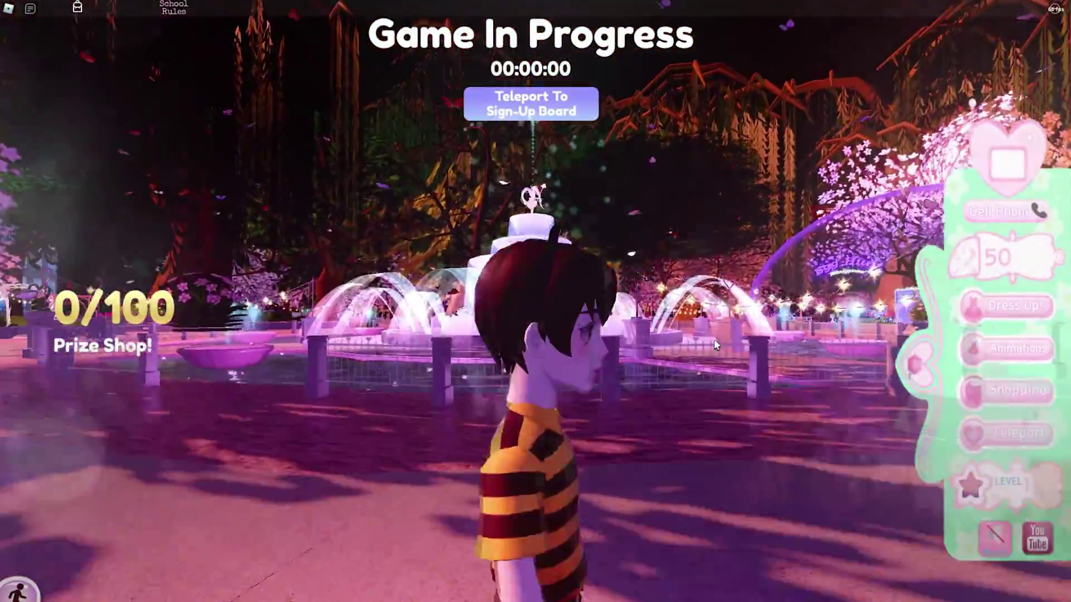
{"action": "key", "text": "w"}
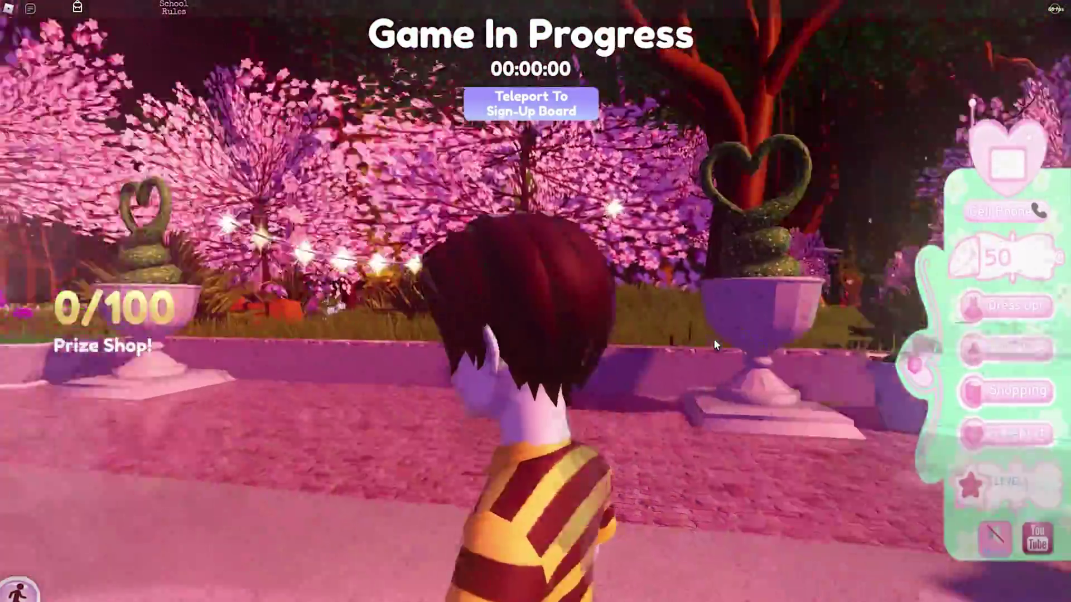
{"action": "key", "text": "s"}
{"action": "key", "text": "w"}
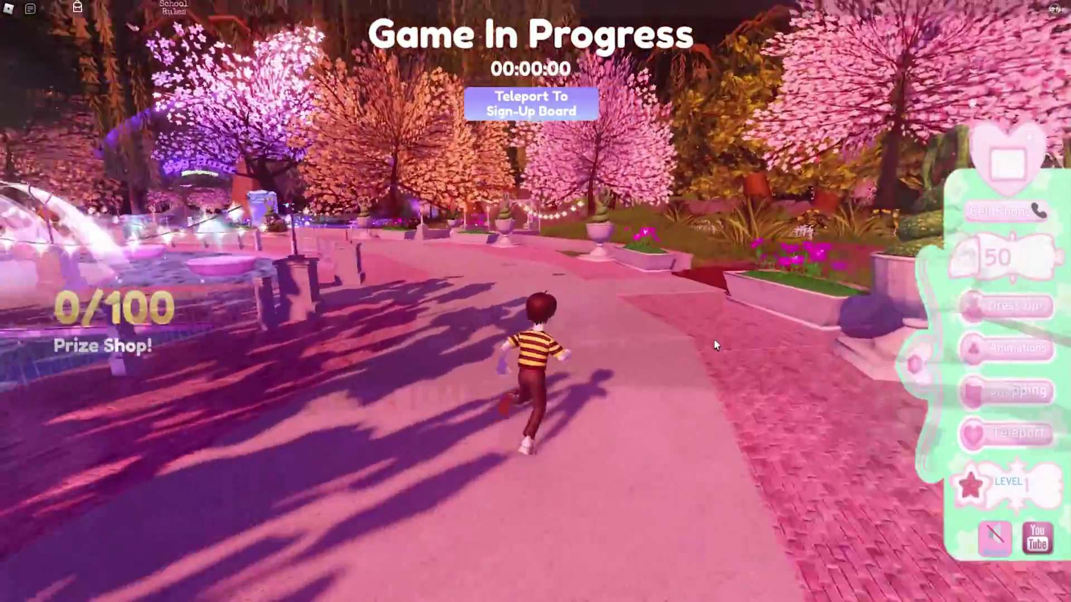
{"action": "key", "text": "w"}
{"action": "key", "text": "w"}
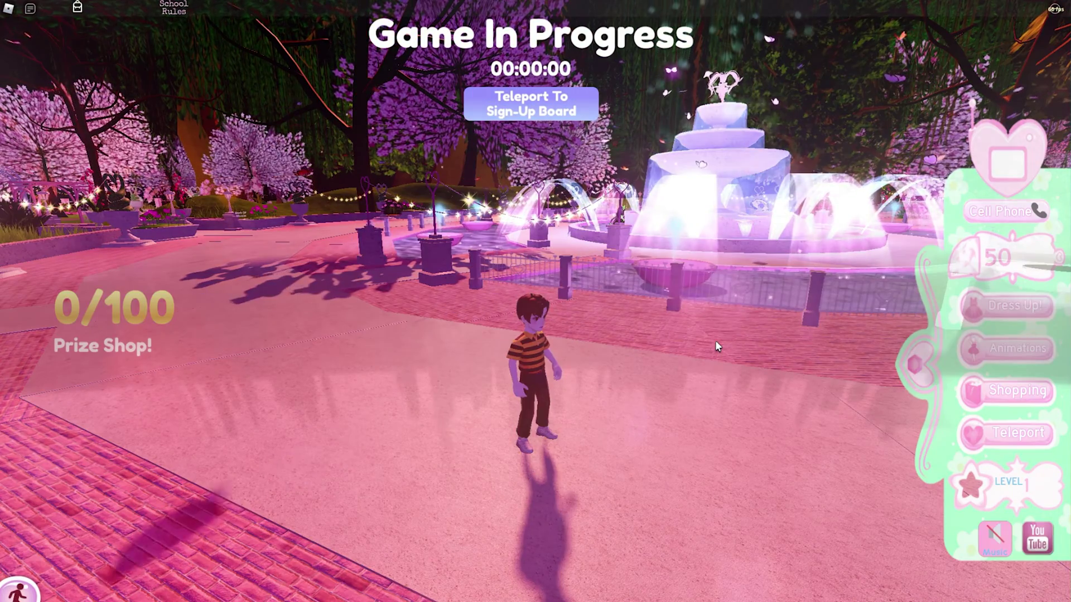
{"action": "key", "text": "Home"}
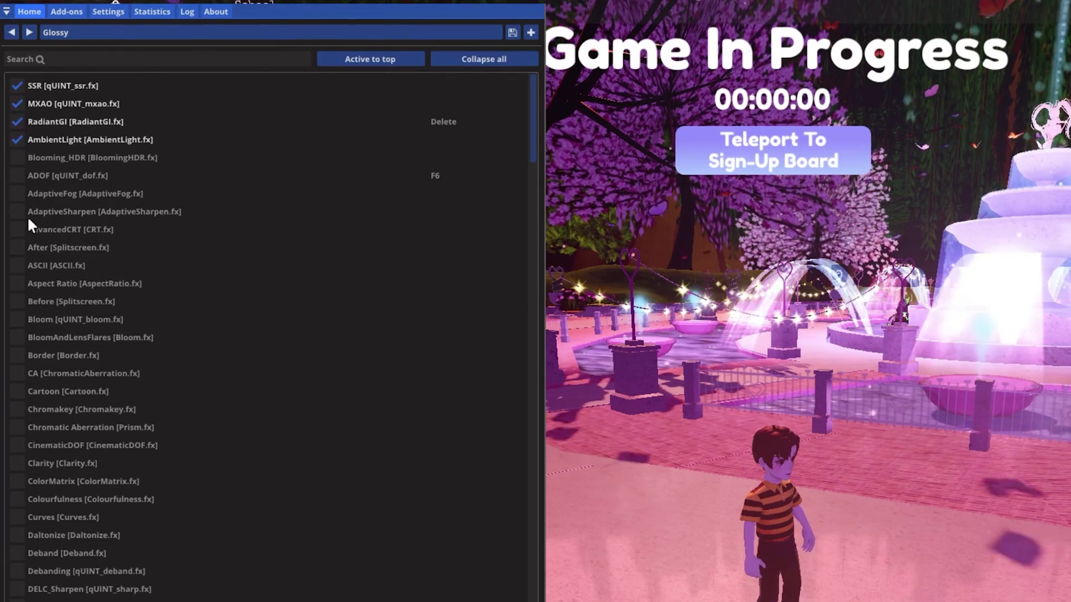
Enable AdaptiveSharpen and CinematicDOF, leaving ChromaticAberration off
{"action": "left_click", "coordinate": [22, 210]}
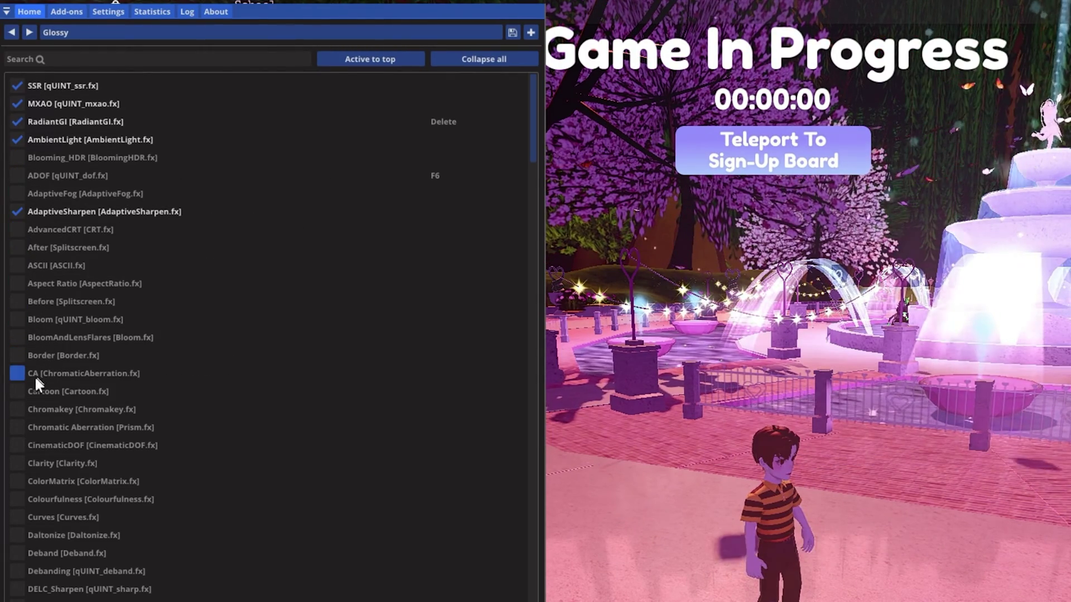
{"action": "left_click", "coordinate": [17, 375]}
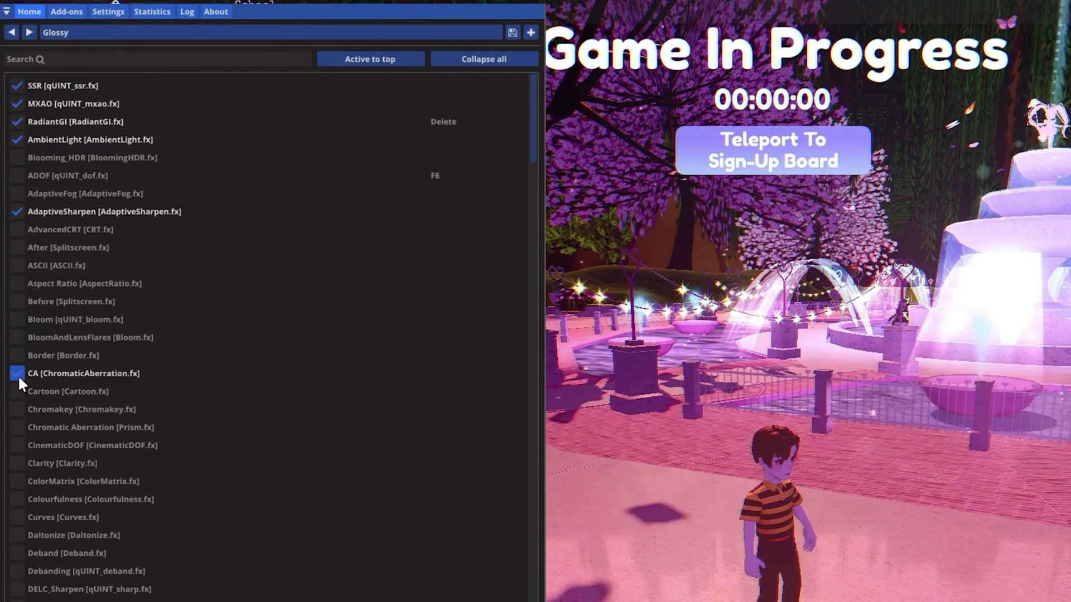
{"action": "left_click", "coordinate": [17, 375]}
{"action": "left_click", "coordinate": [14, 443]}
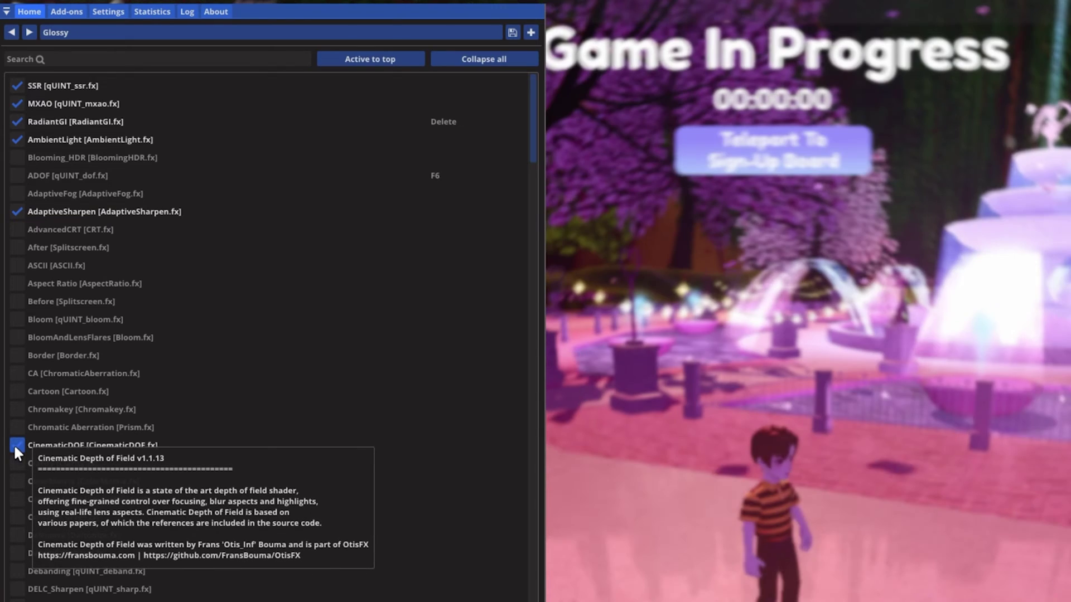
{"action": "scroll", "coordinate": [73, 434], "scroll_direction": "down", "scroll_amount": 3}
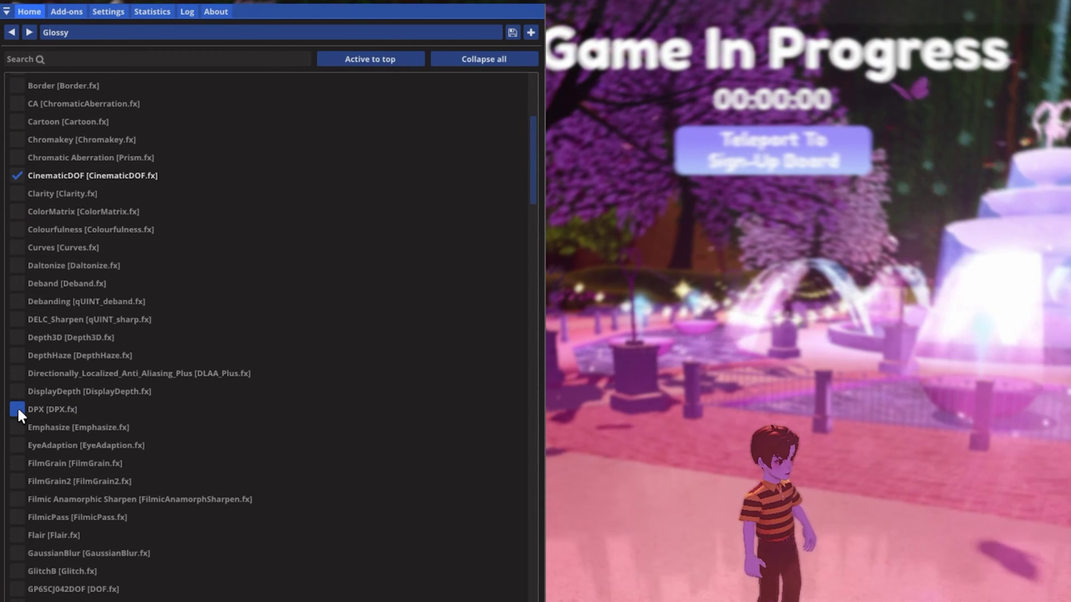
{"action": "scroll", "coordinate": [18, 407], "scroll_direction": "up", "scroll_amount": 3}
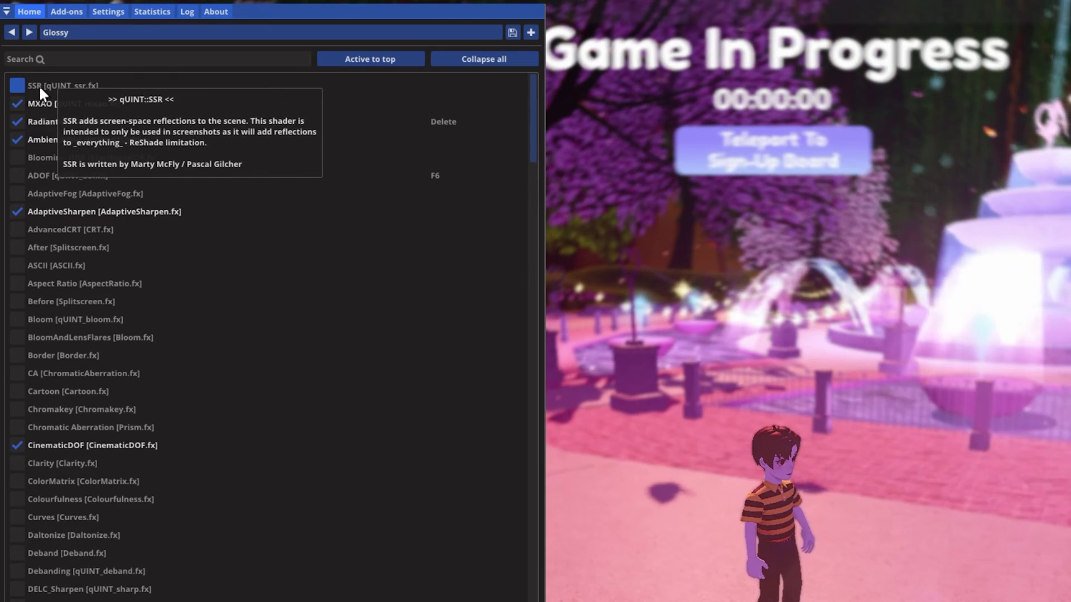
Enable SSR with Reflection Intensity 4 and Reflection Exponent 0
{"action": "left_click", "coordinate": [40, 85]}
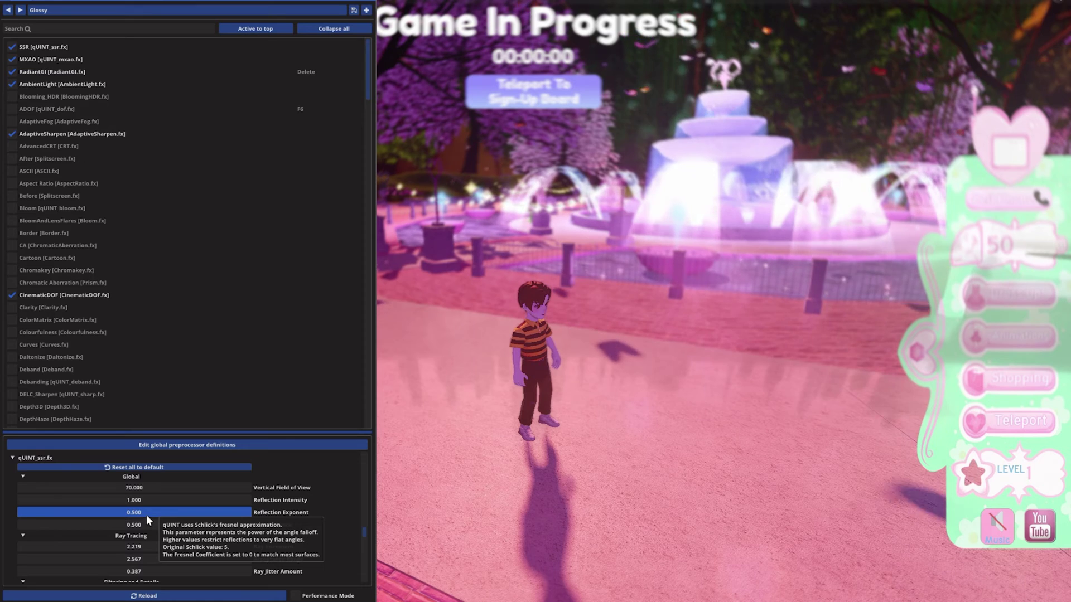
{"action": "double_click", "coordinate": [147, 500]}
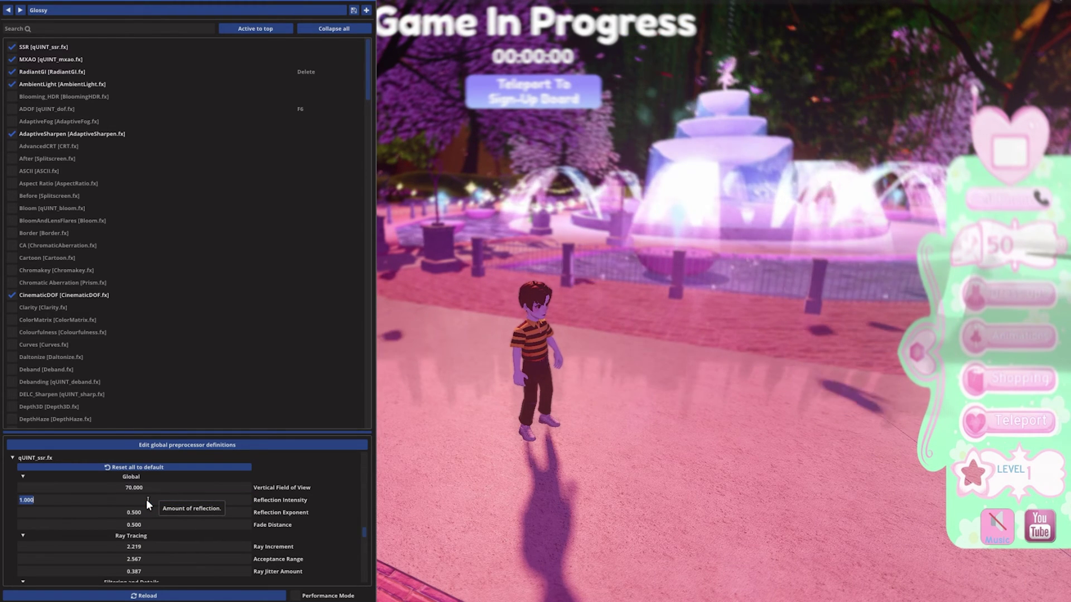
{"action": "key", "text": "BackSpace"}
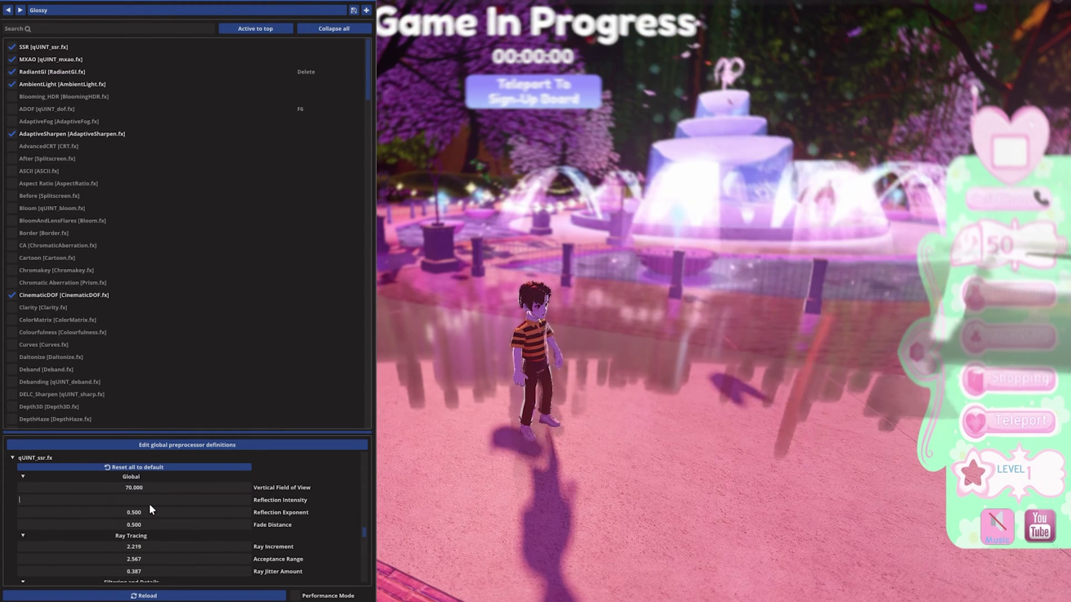
{"action": "type", "text": "4"}
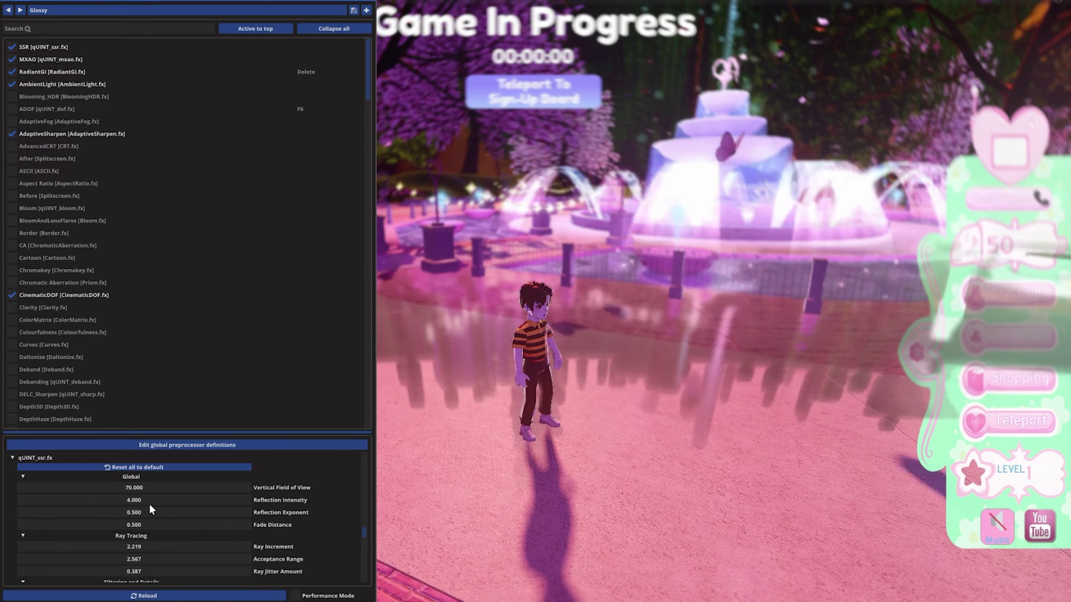
{"action": "key", "text": "Return"}
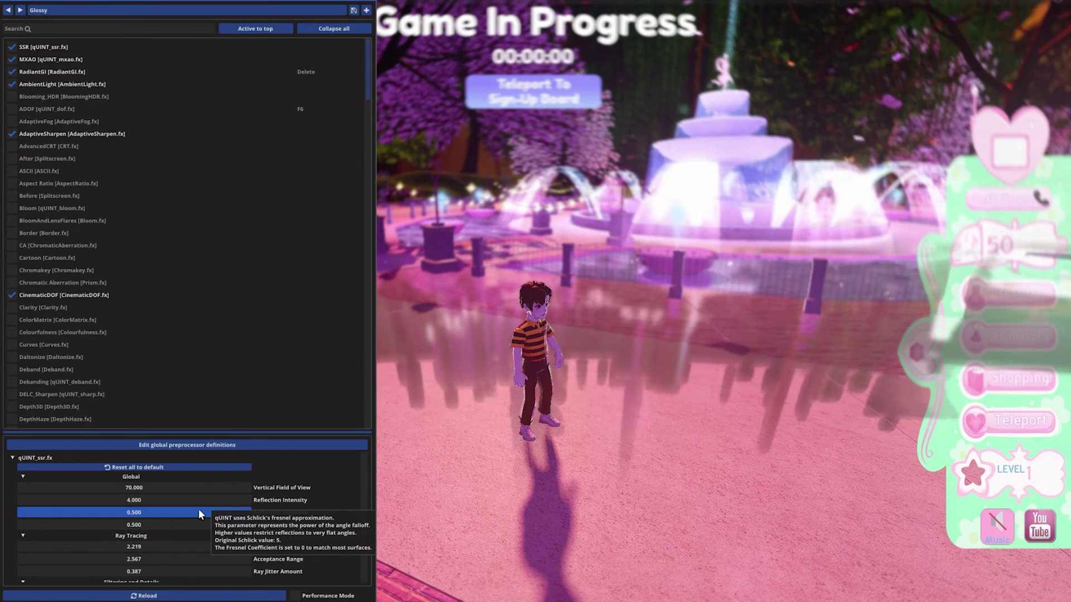
{"action": "double_click", "coordinate": [198, 509]}
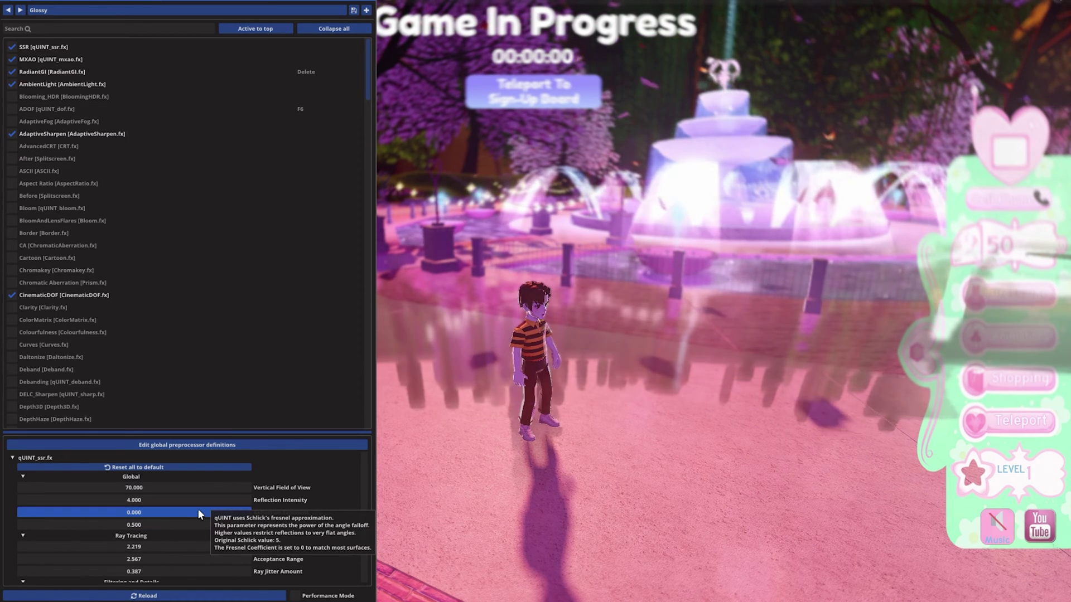
{"action": "key", "text": "Return"}
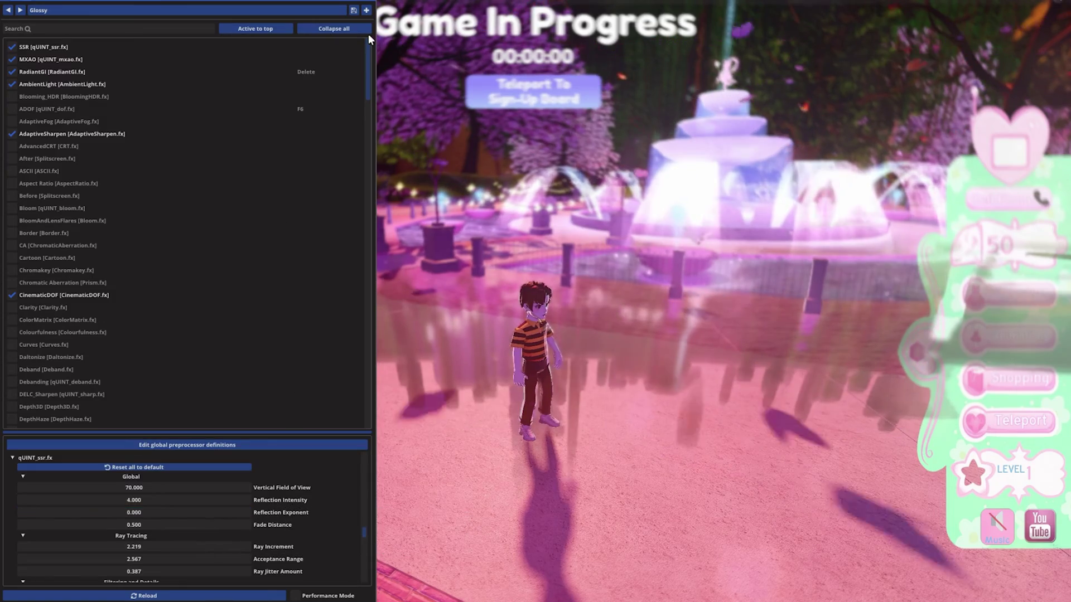
Hide the ReShade overlay and run down the path toward the arch, swinging the camera around
{"action": "key", "text": "Home"}
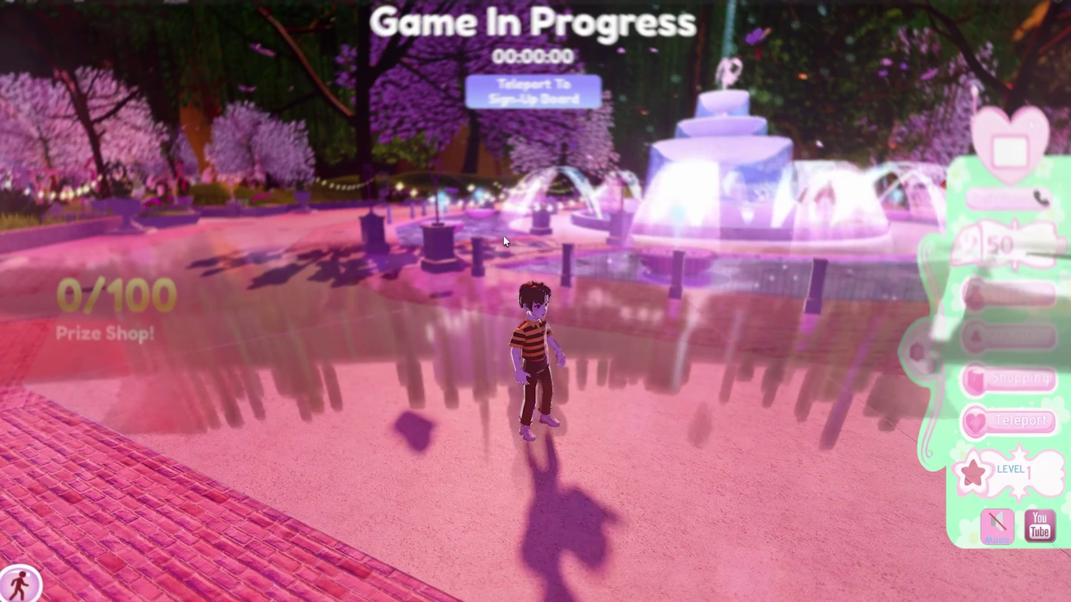
{"action": "key", "text": "w"}
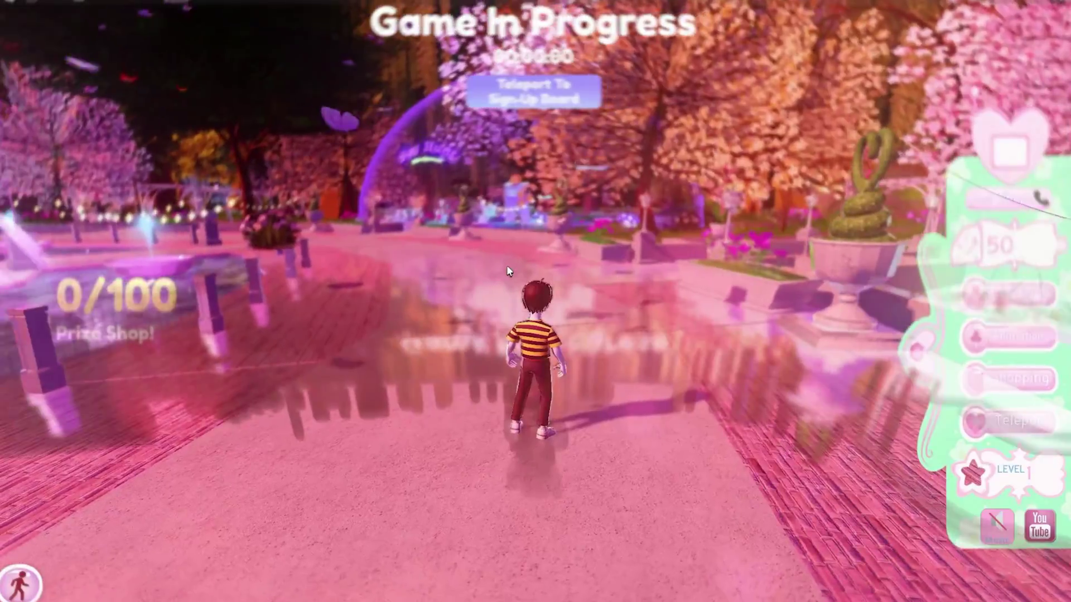
{"action": "key", "text": "Left"}
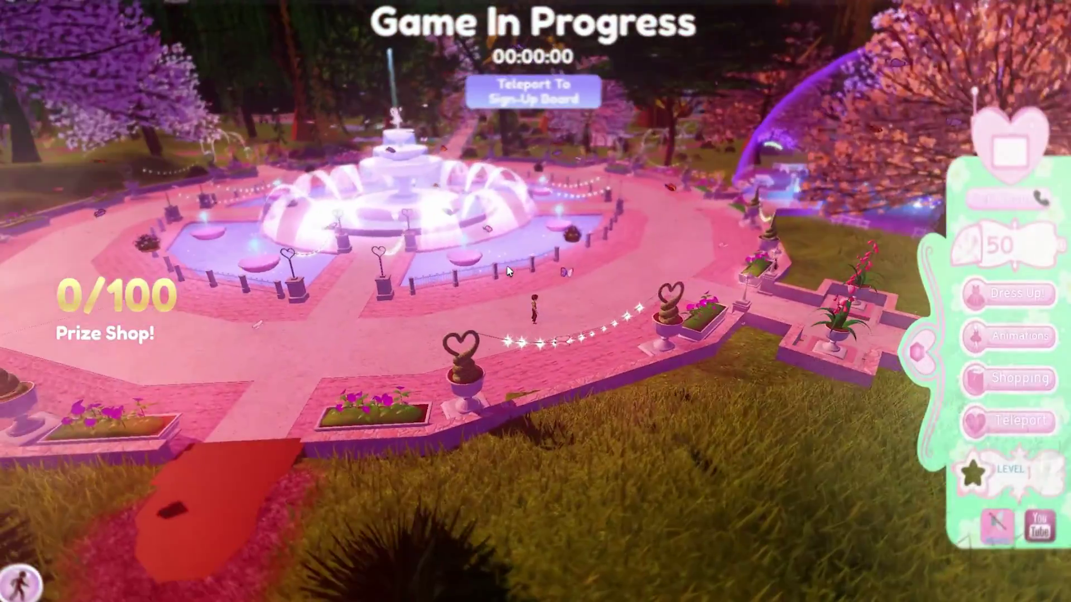
{"action": "key", "text": "Left"}
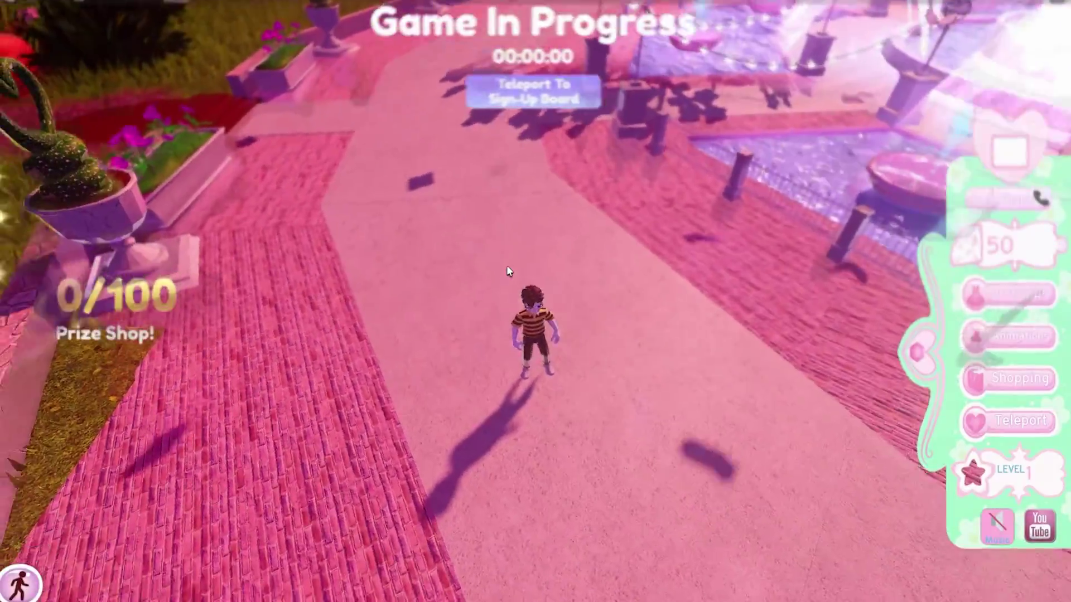
{"action": "key", "text": "Right"}
{"action": "key", "text": "Left"}
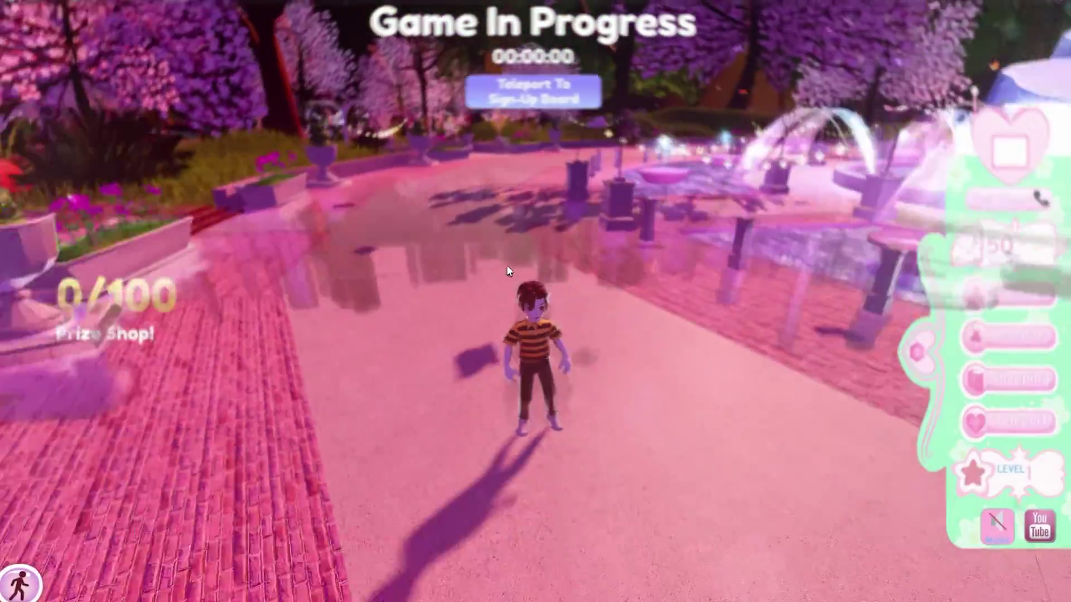
{"action": "key", "text": "Right"}
{"action": "key", "text": "w"}
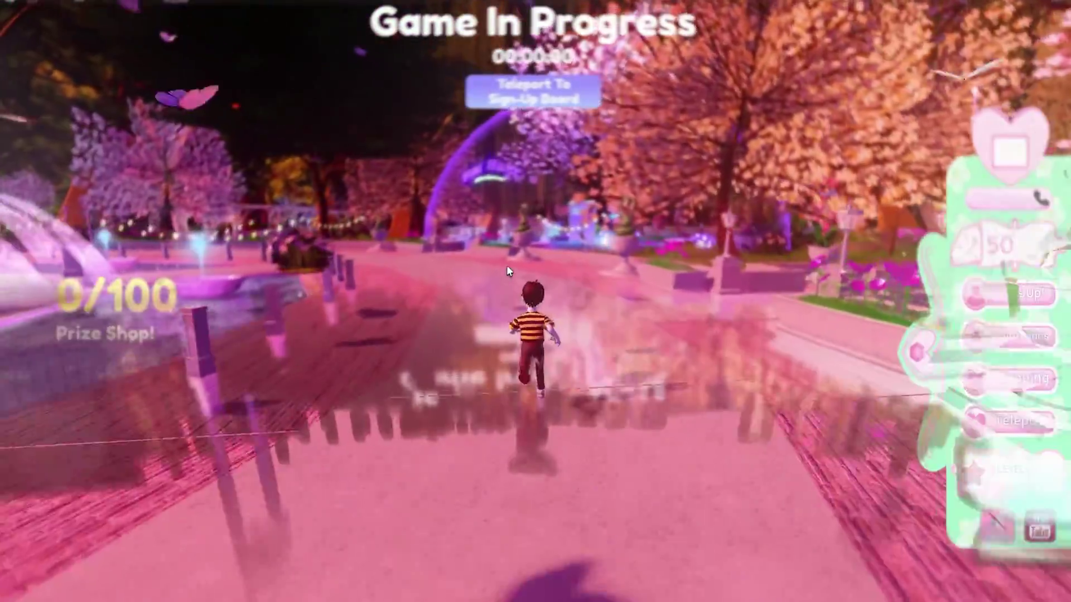
{"action": "key", "text": "Left"}
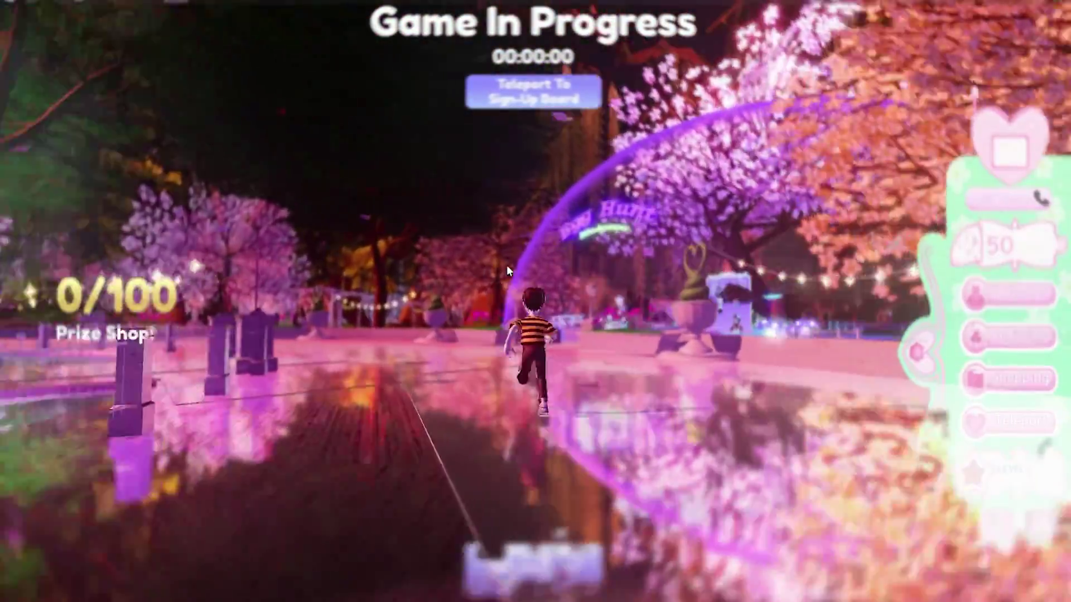